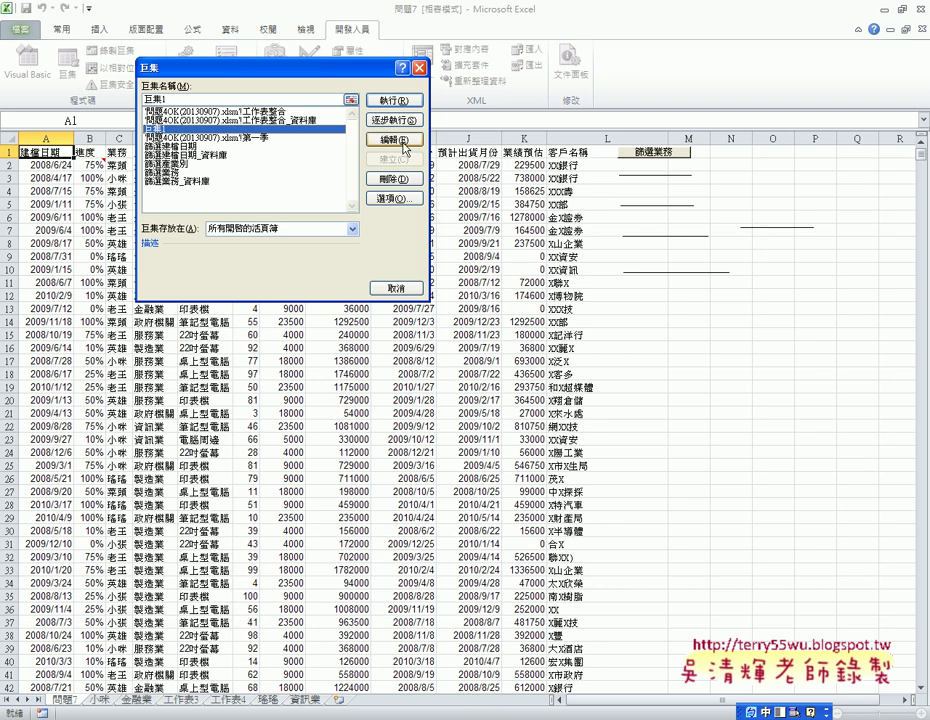
Step: Open the selected macro 巨集1 in the Visual Basic editor via 編輯 (Edit)
{"action": "left_click", "coordinate": [392, 139]}
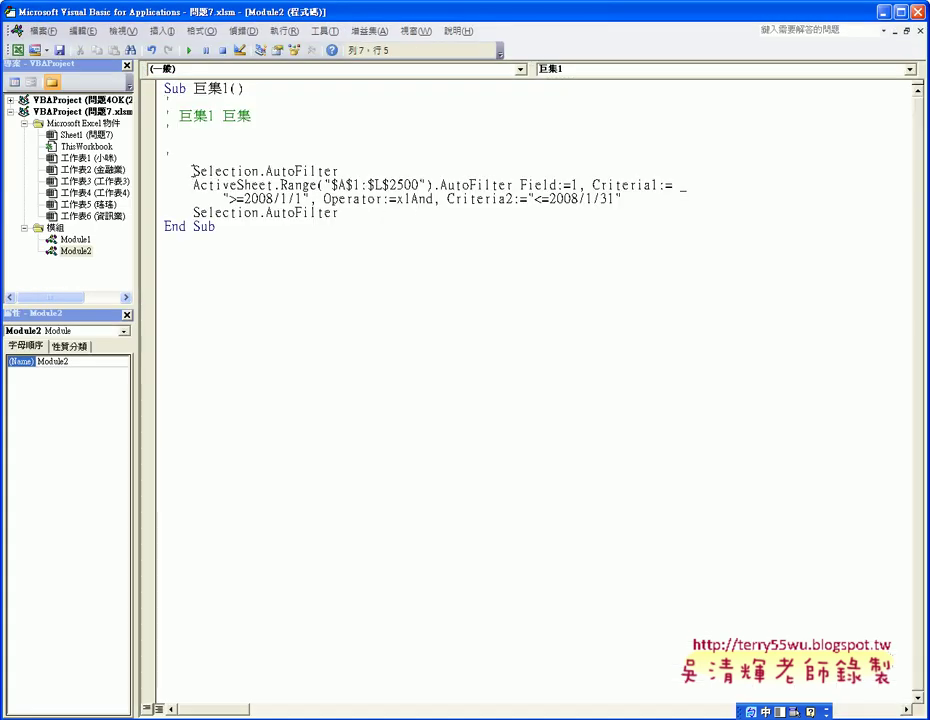
{"action": "left_click_drag", "start_coordinate": [193, 171], "coordinate": [340, 171]}
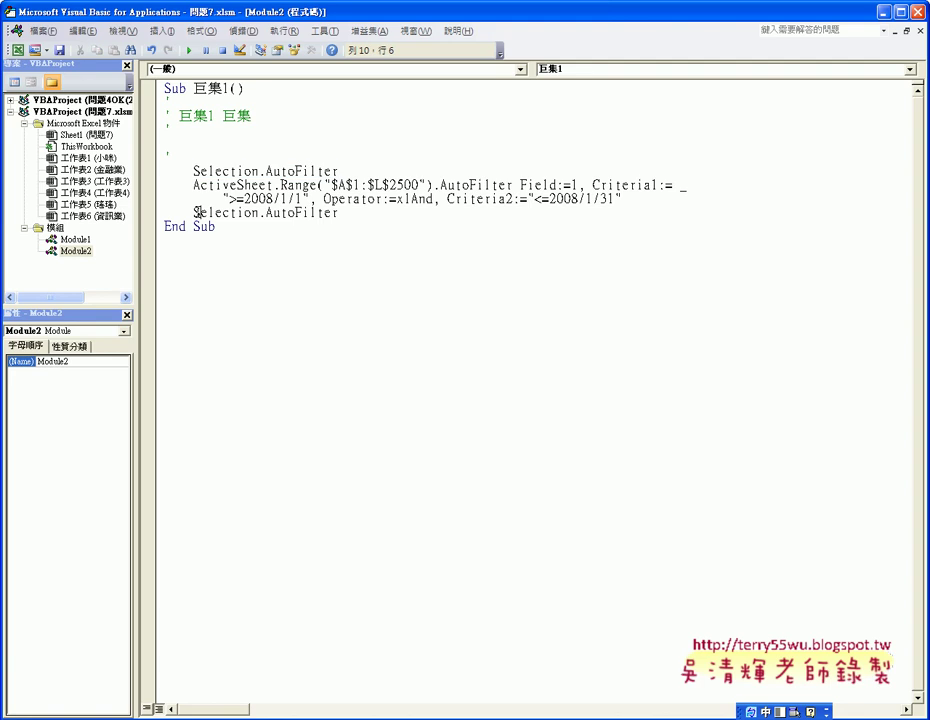
{"action": "mouse_move", "coordinate": [193, 212]}
{"action": "left_mouse_down"}
{"action": "mouse_move", "coordinate": [340, 212]}
{"action": "mouse_move", "coordinate": [505, 185]}
{"action": "left_mouse_up"}
{"action": "left_click", "coordinate": [340, 212]}
{"action": "left_click", "coordinate": [535, 185]}
{"action": "double_click", "coordinate": [574, 185]}
{"action": "left_click_drag", "start_coordinate": [514, 185], "coordinate": [655, 185]}
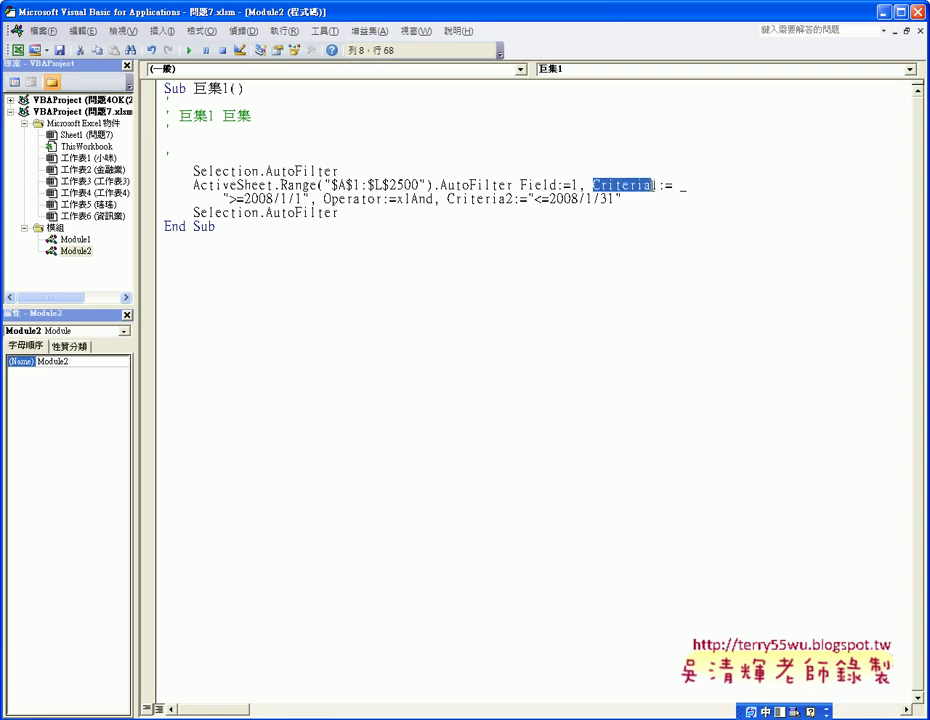
{"action": "left_click_drag", "start_coordinate": [652, 185], "coordinate": [660, 185]}
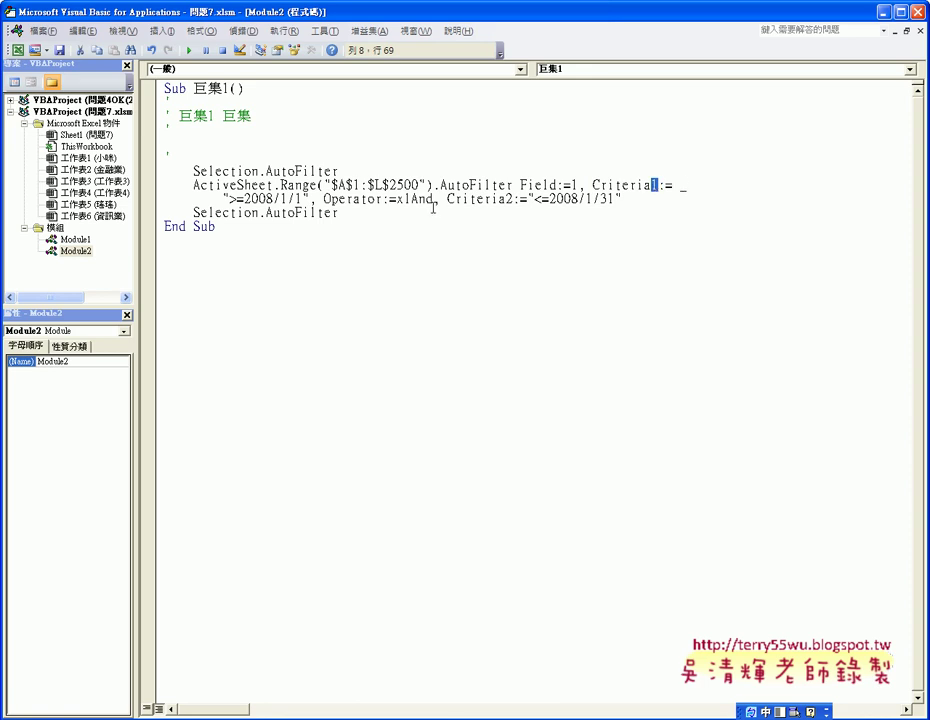
{"action": "left_click_drag", "start_coordinate": [505, 199], "coordinate": [512, 199]}
{"action": "left_click_drag", "start_coordinate": [593, 185], "coordinate": [650, 197]}
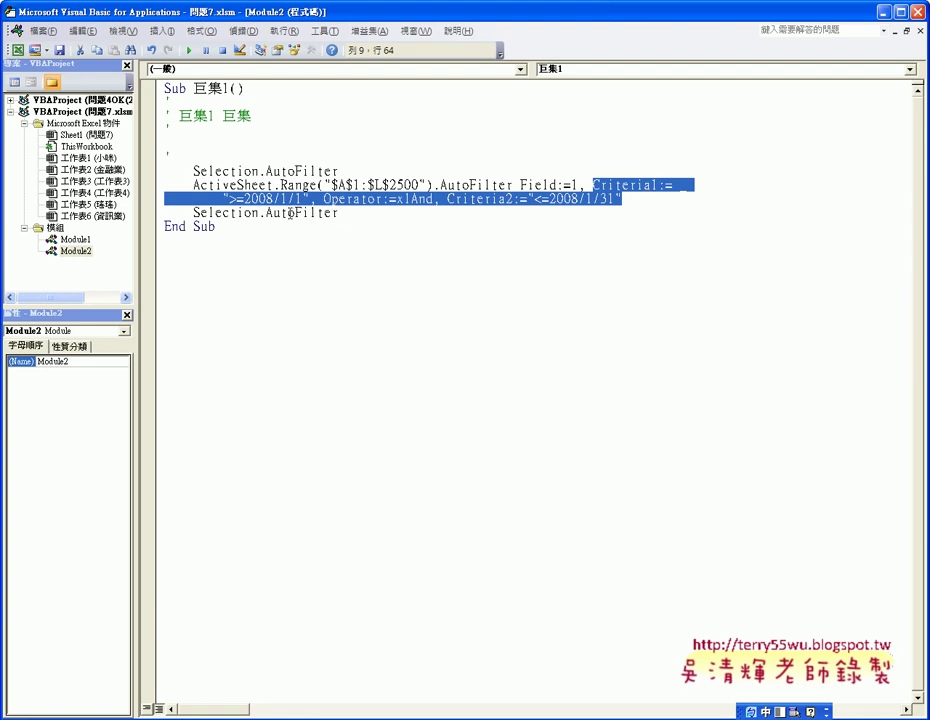
Step: Open Module1's 篩選建檔日期 code and widen the code window to nearly full width
{"action": "double_click", "coordinate": [76, 240]}
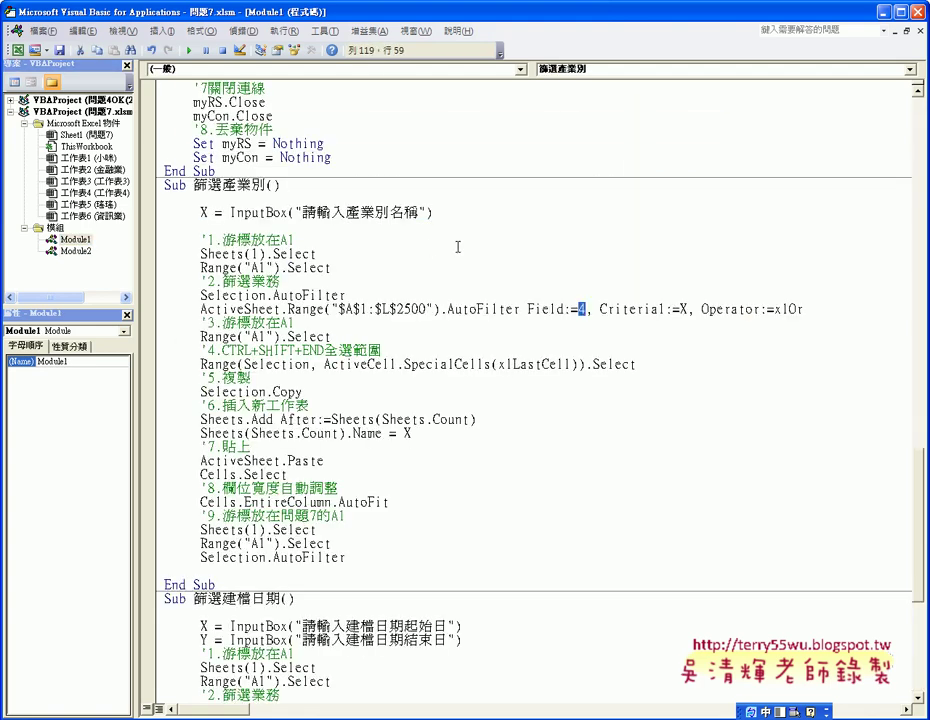
{"action": "scroll", "coordinate": [458, 247], "scroll_direction": "down", "scroll_amount": 1}
{"action": "scroll", "coordinate": [458, 247], "scroll_direction": "down", "scroll_amount": 7}
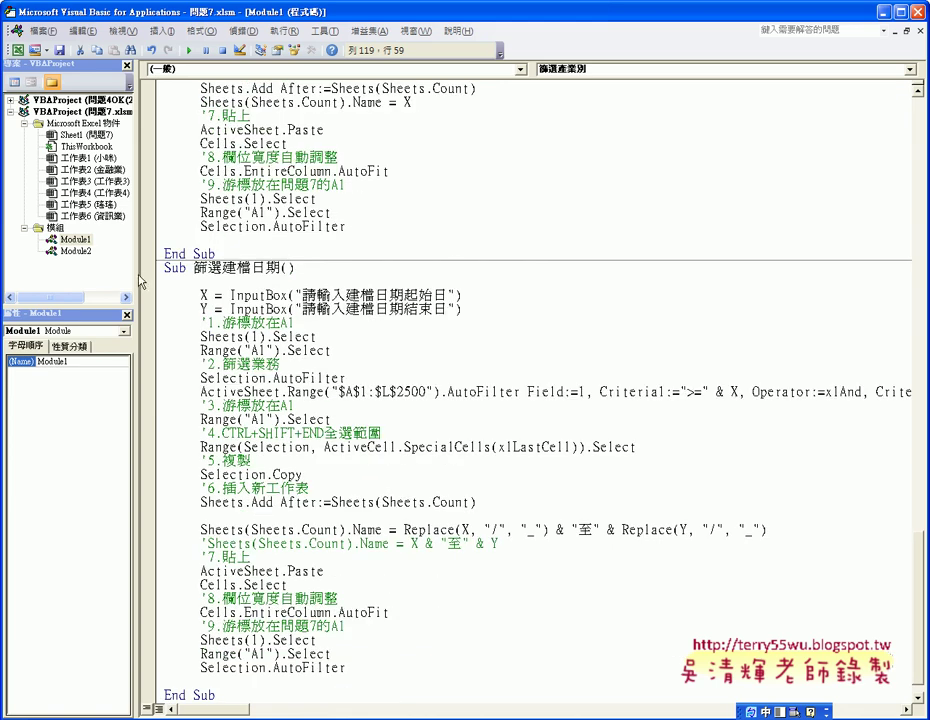
{"action": "left_click_drag", "start_coordinate": [135, 273], "coordinate": [11, 273]}
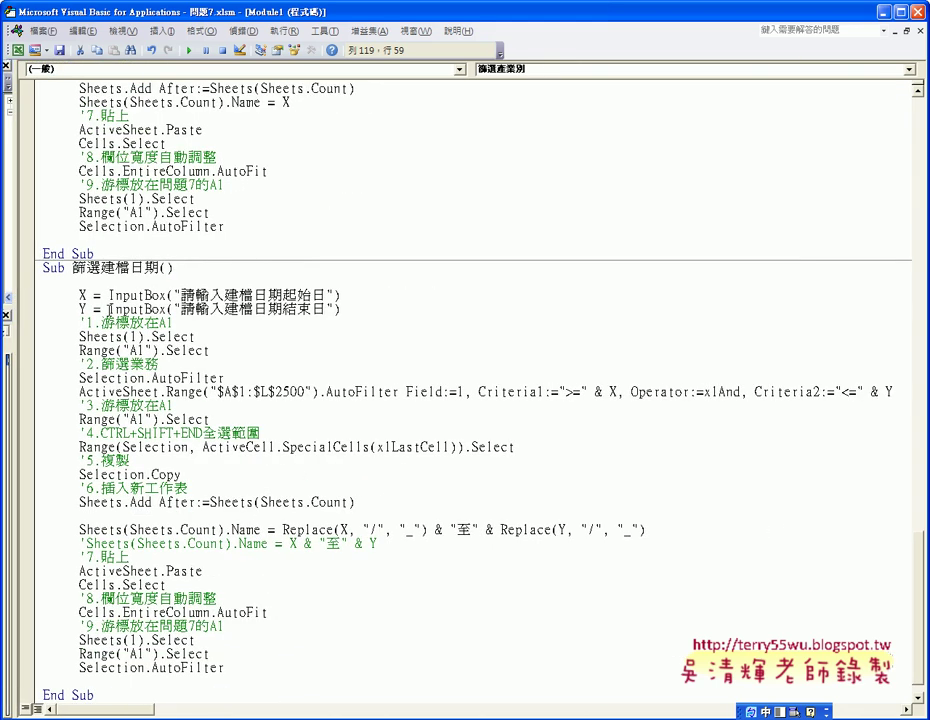
Step: Highlight the end-date prompt and the ">=" X and "<=" Y AutoFilter criteria
{"action": "left_click_drag", "start_coordinate": [346, 311], "coordinate": [75, 311]}
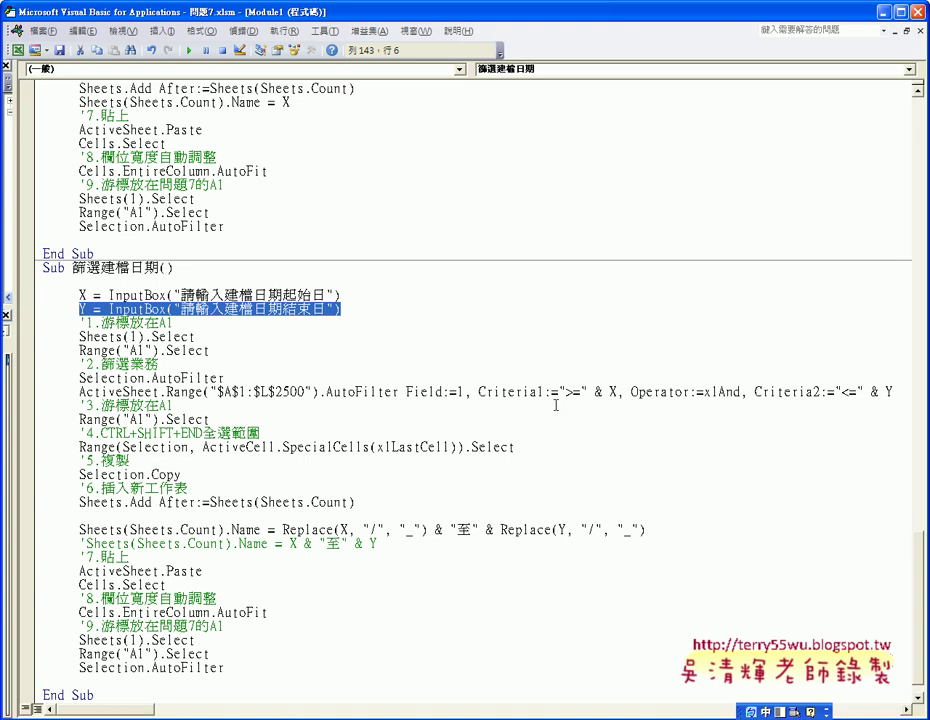
{"action": "left_click_drag", "start_coordinate": [479, 392], "coordinate": [589, 392]}
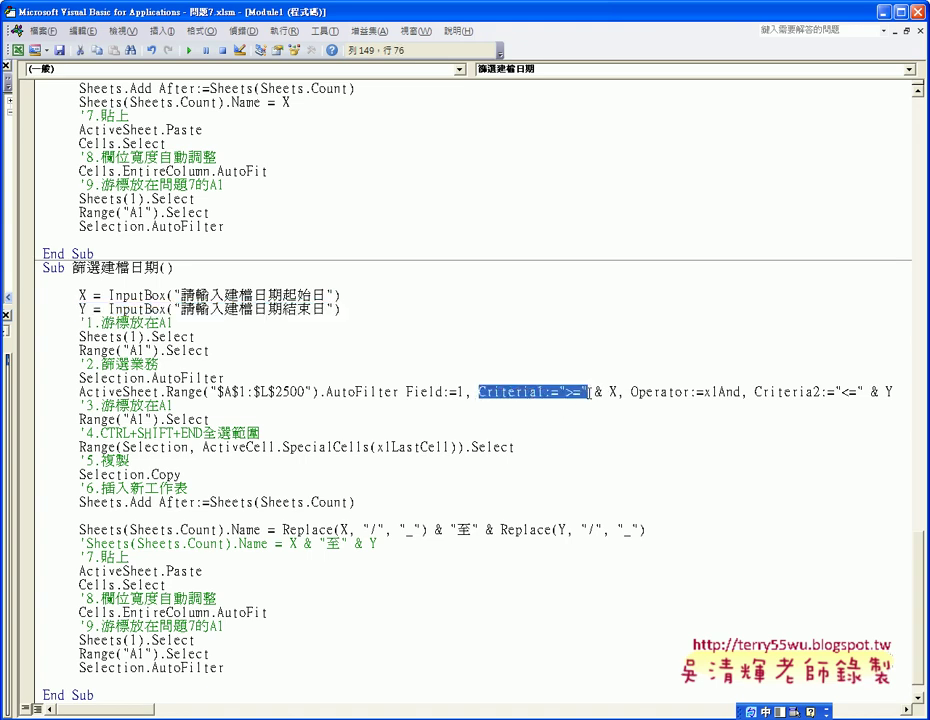
{"action": "left_click", "coordinate": [563, 392]}
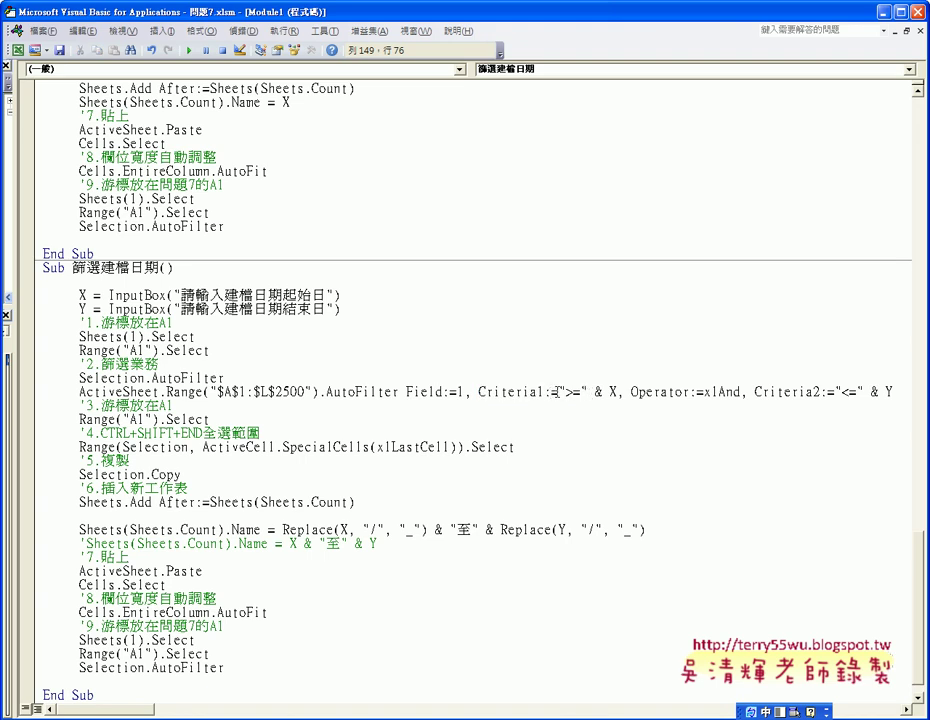
{"action": "left_click_drag", "start_coordinate": [563, 392], "coordinate": [589, 392]}
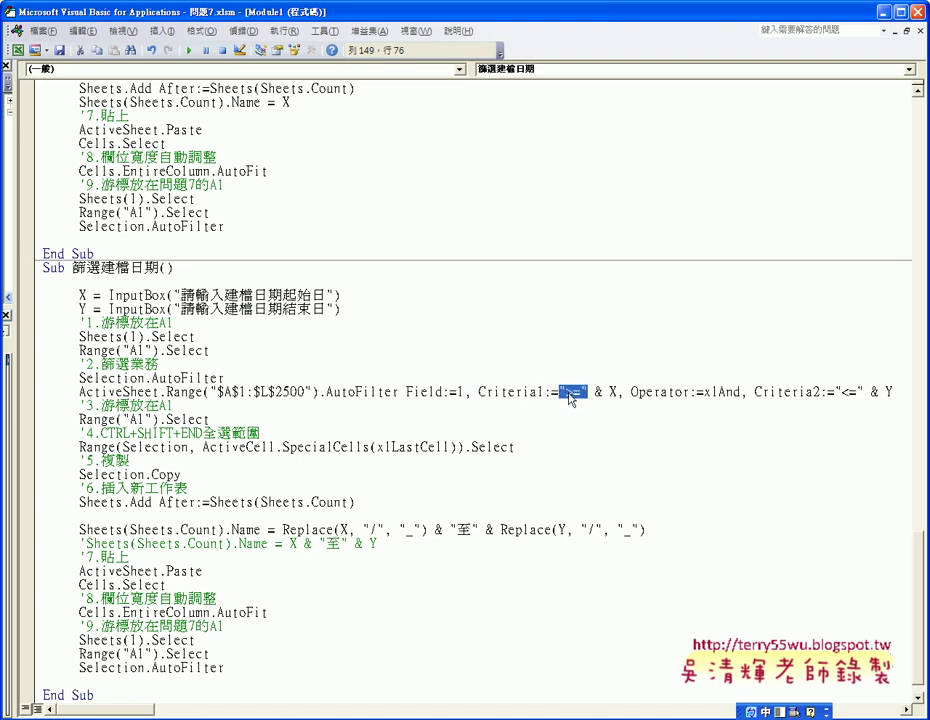
{"action": "double_click", "coordinate": [613, 392]}
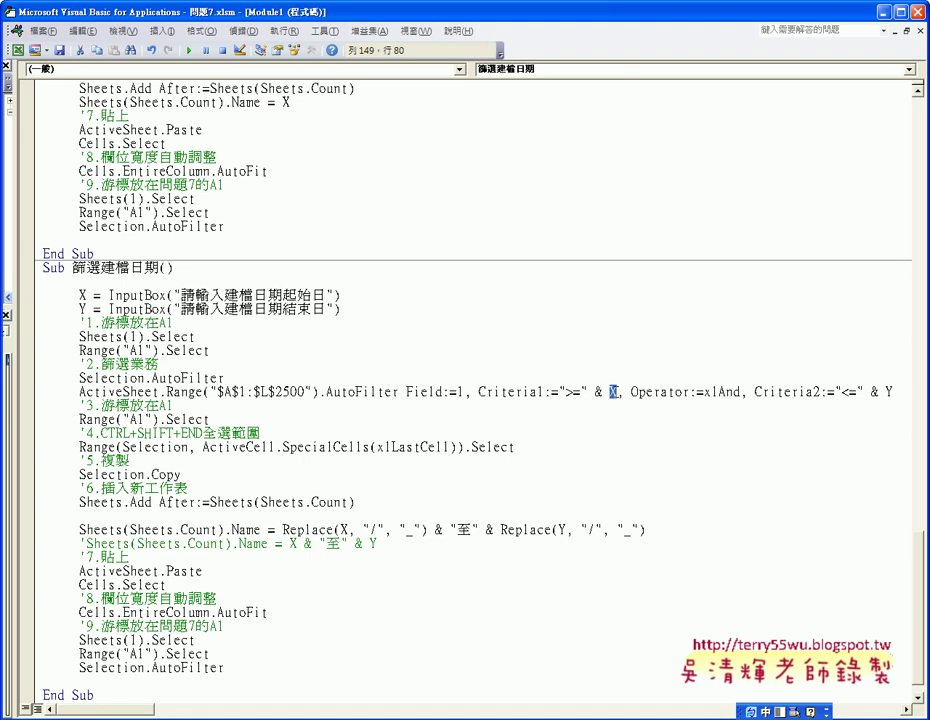
{"action": "left_click_drag", "start_coordinate": [841, 392], "coordinate": [857, 392]}
{"action": "double_click", "coordinate": [886, 392]}
{"action": "scroll", "coordinate": [675, 434], "scroll_direction": "down", "scroll_amount": 1}
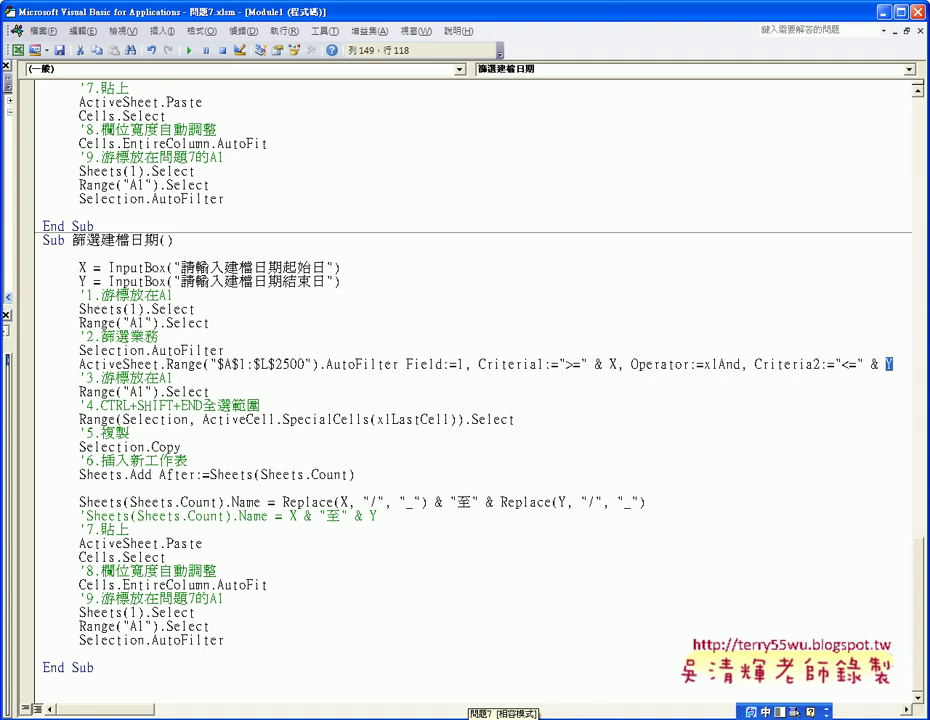
{"action": "left_click", "coordinate": [503, 717]}
Step: Try renaming sheet 工作表7, dismiss the invalid-name warning, keep its name, and return to VBA
{"action": "left_click", "coordinate": [345, 700]}
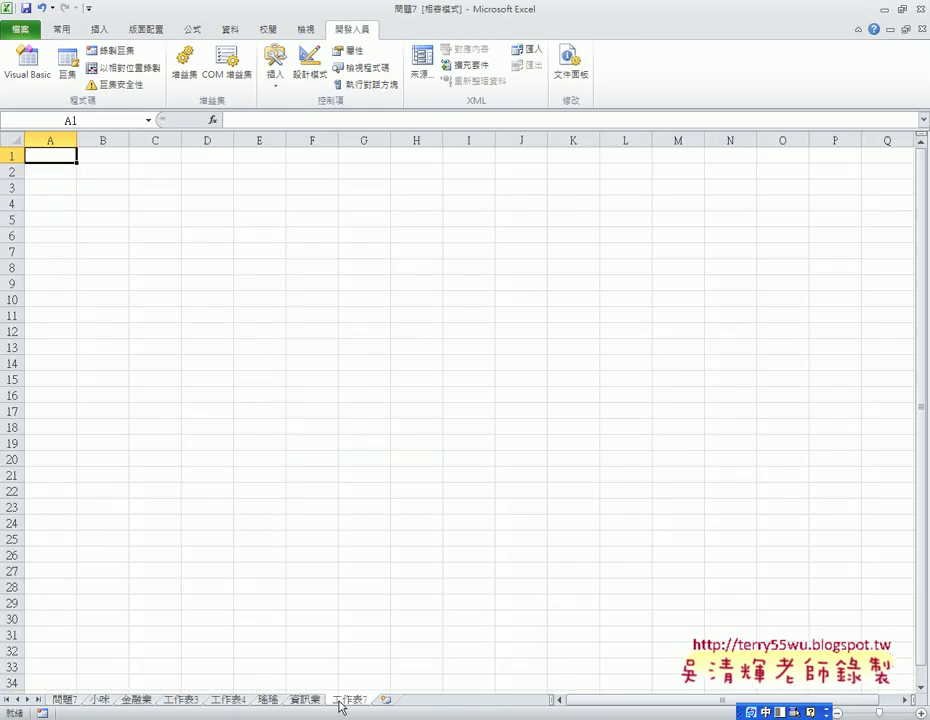
{"action": "double_click", "coordinate": [351, 701]}
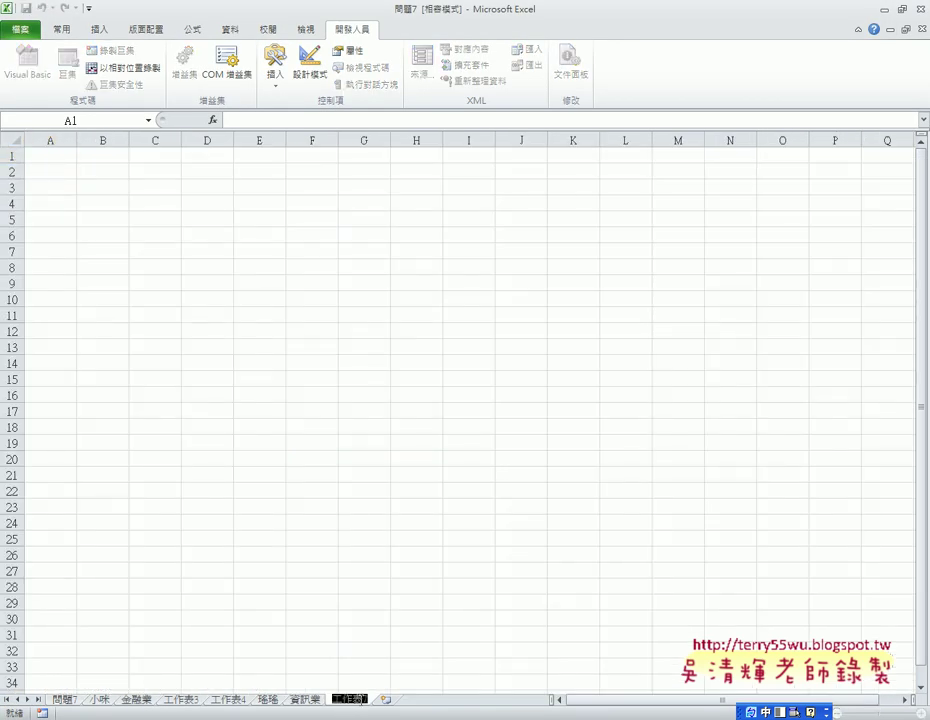
{"action": "left_click", "coordinate": [386, 707]}
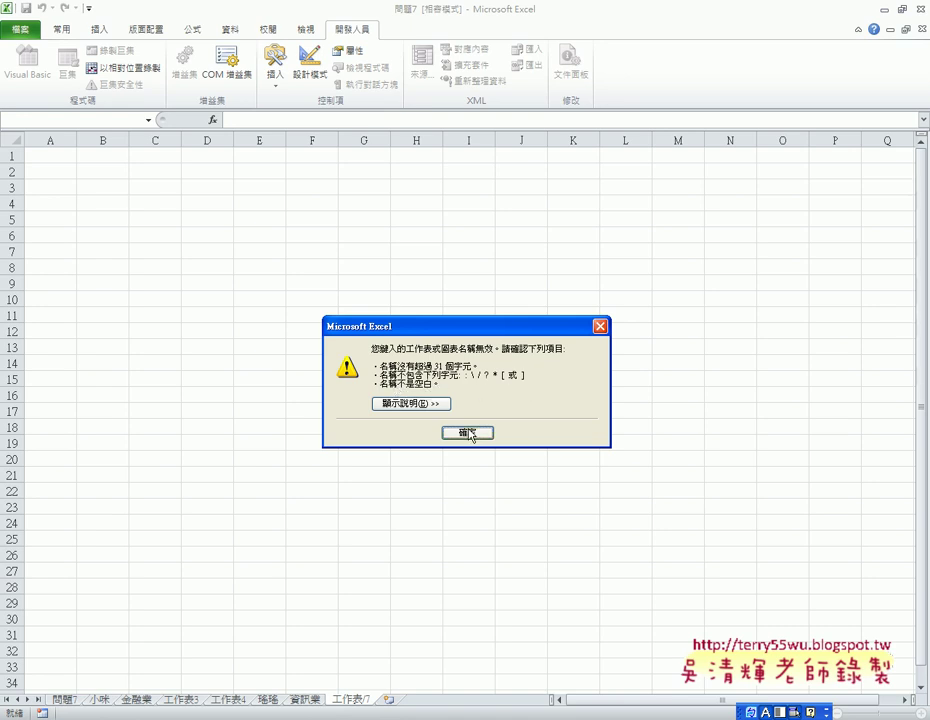
{"action": "left_click", "coordinate": [469, 433]}
{"action": "key", "text": "Escape"}
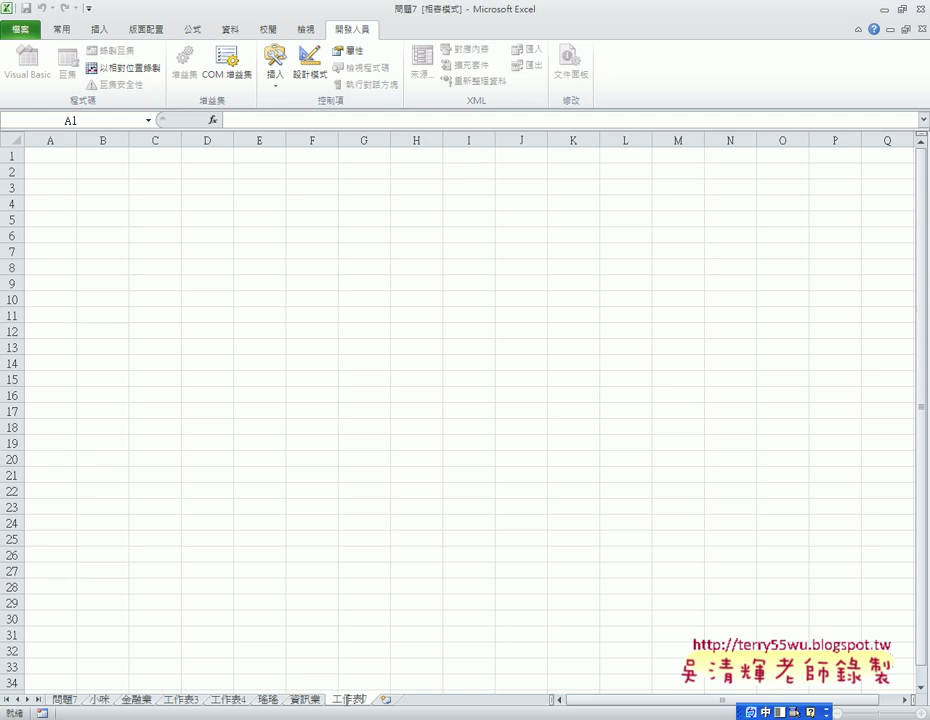
{"action": "key", "text": "alt+F11"}
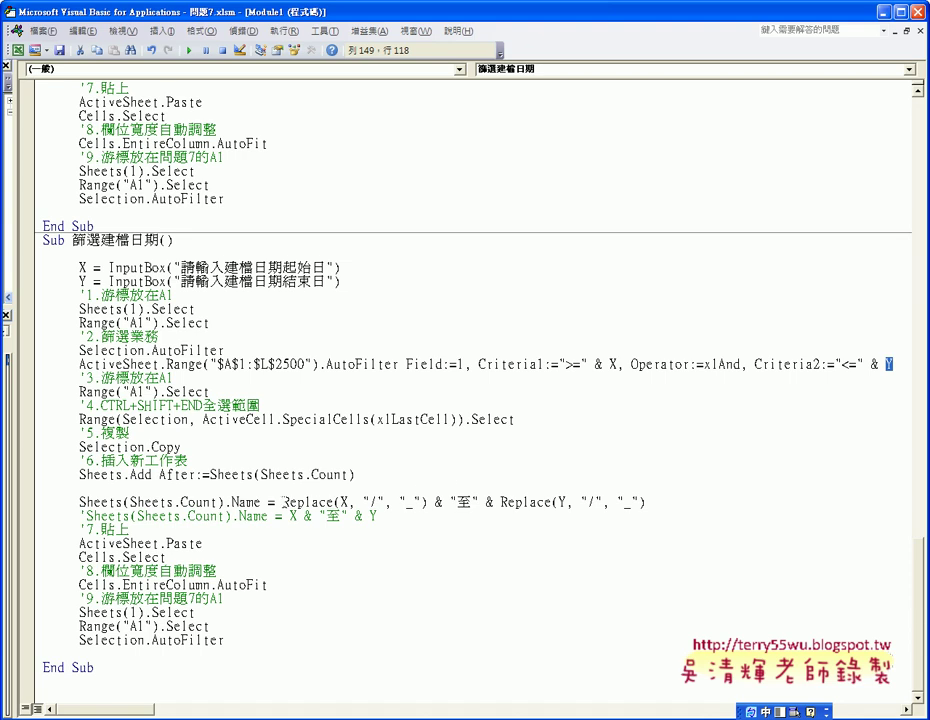
{"action": "double_click", "coordinate": [305, 502]}
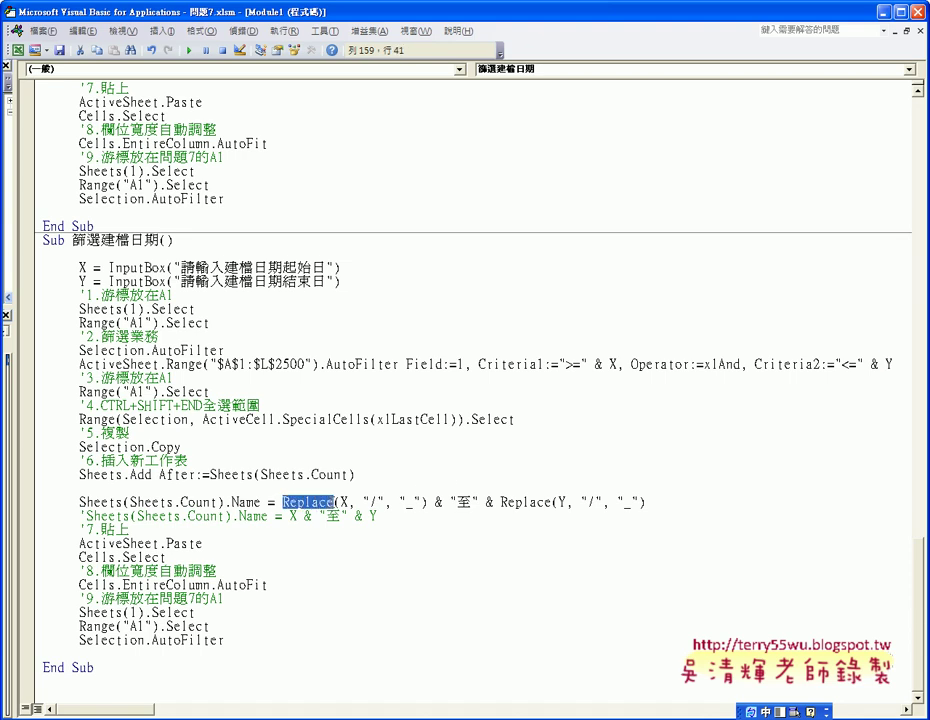
{"action": "double_click", "coordinate": [344, 502]}
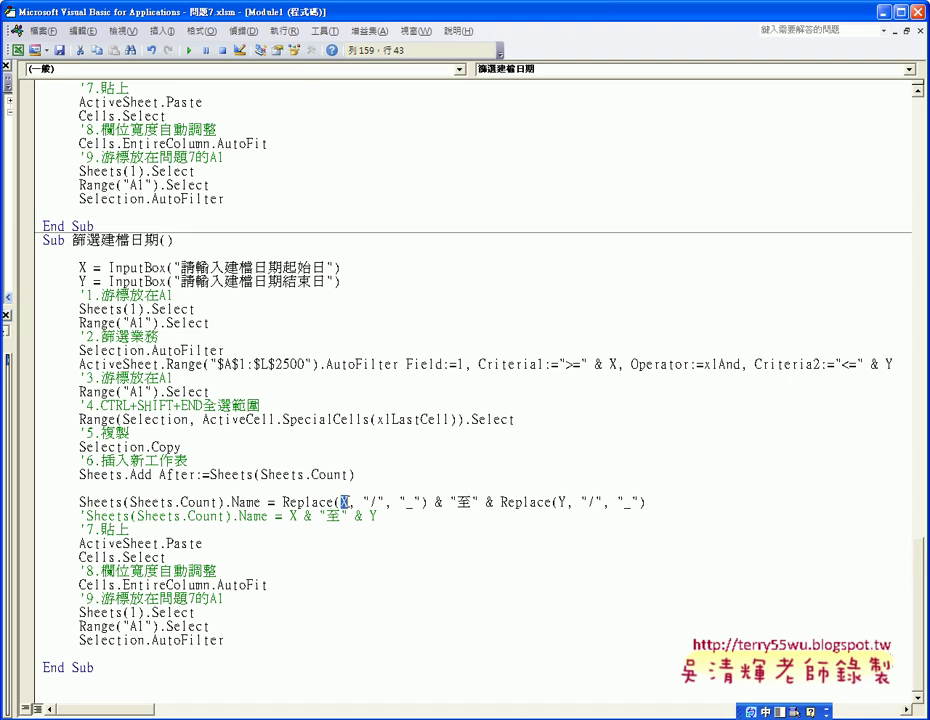
{"action": "double_click", "coordinate": [373, 502]}
{"action": "double_click", "coordinate": [410, 502]}
{"action": "double_click", "coordinate": [562, 502]}
{"action": "double_click", "coordinate": [591, 502]}
{"action": "double_click", "coordinate": [627, 502]}
{"action": "left_click_drag", "start_coordinate": [451, 502], "coordinate": [476, 502]}
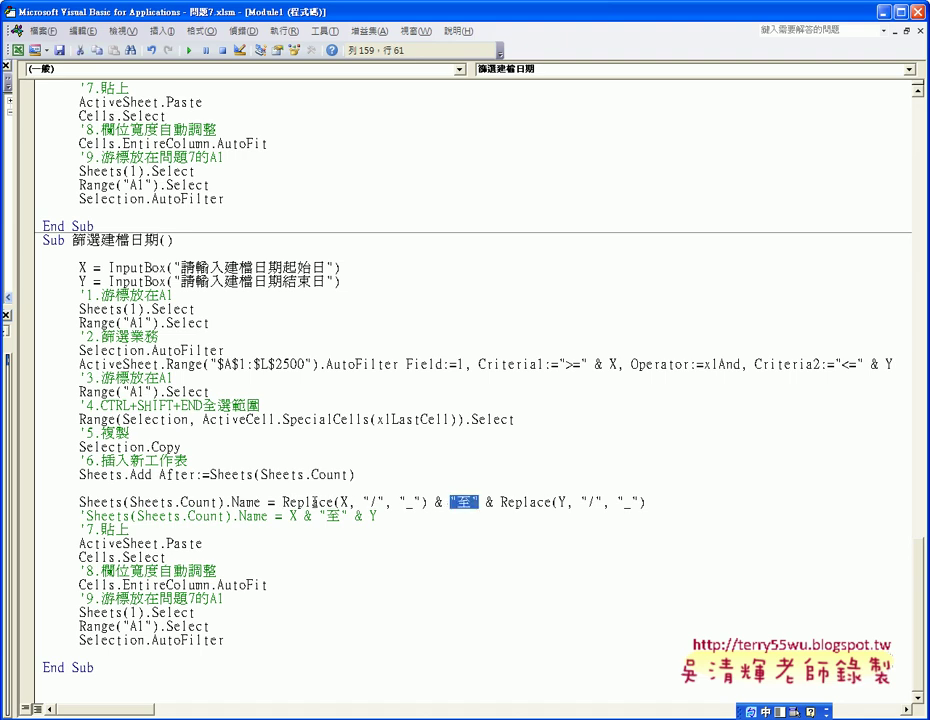
{"action": "double_click", "coordinate": [344, 502]}
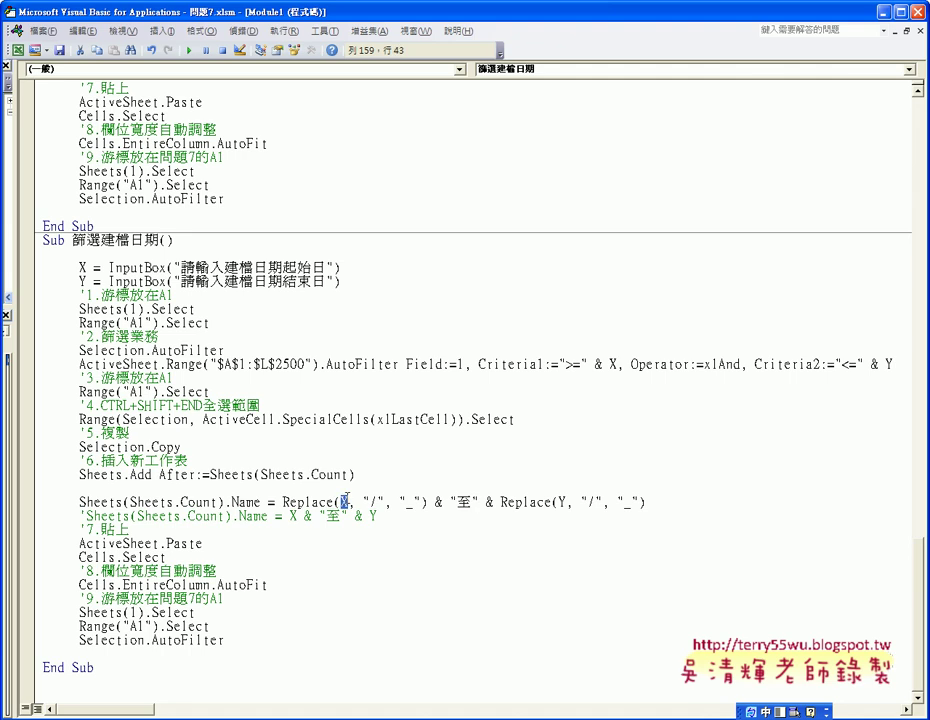
{"action": "left_click_drag", "start_coordinate": [362, 502], "coordinate": [384, 502]}
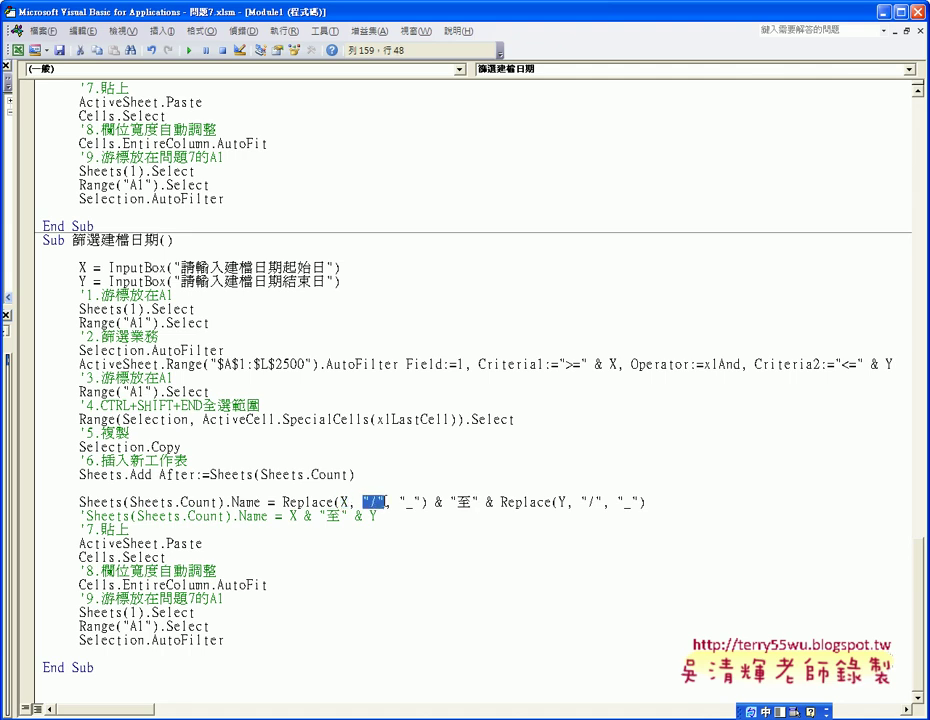